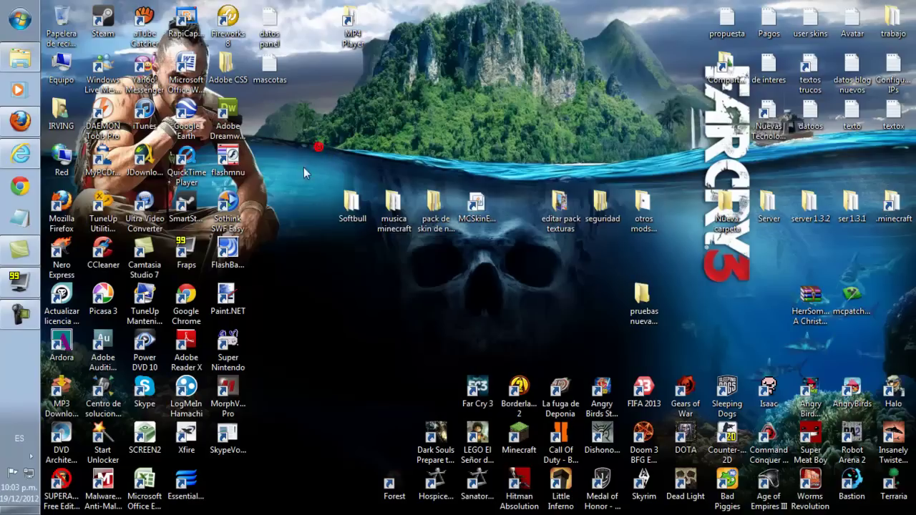
left_click_drag(320, 161, 689, 350)
left_click(692, 357)
left_click(823, 319)
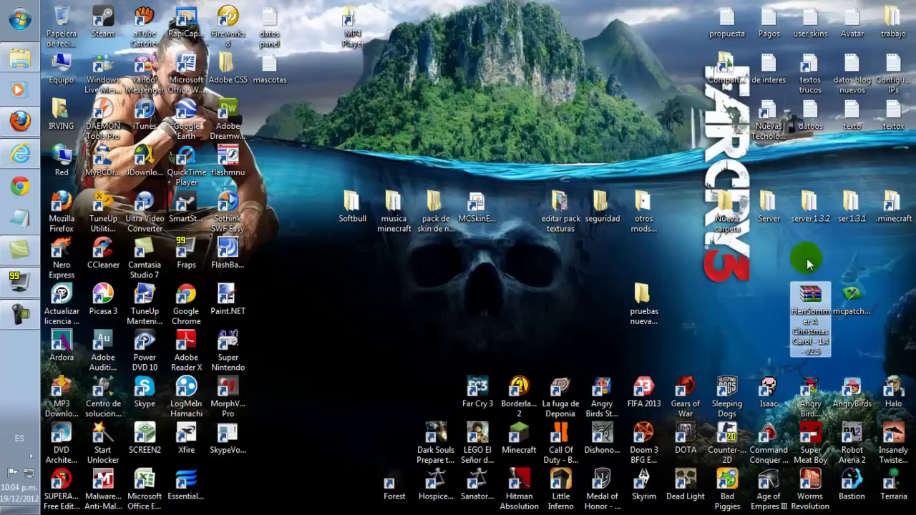
left_click(854, 308)
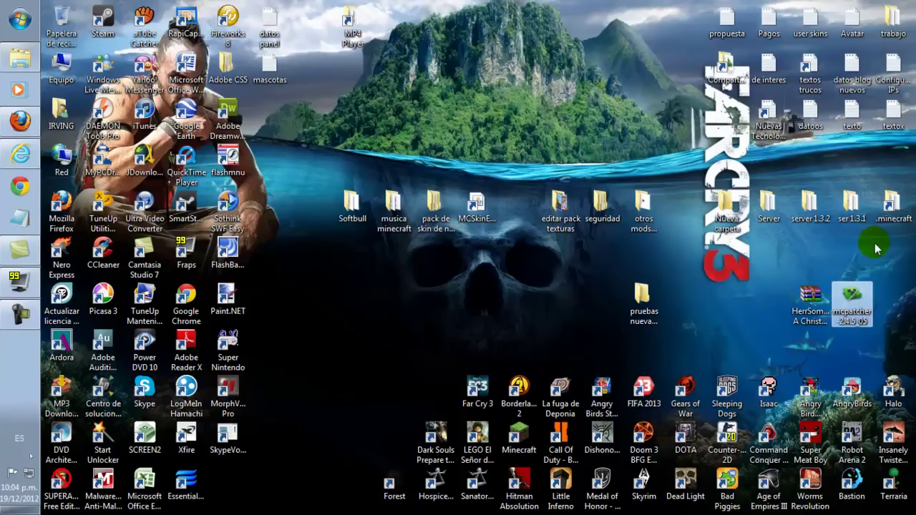
left_click(773, 254)
left_click_drag(776, 260, 903, 349)
left_click(887, 342)
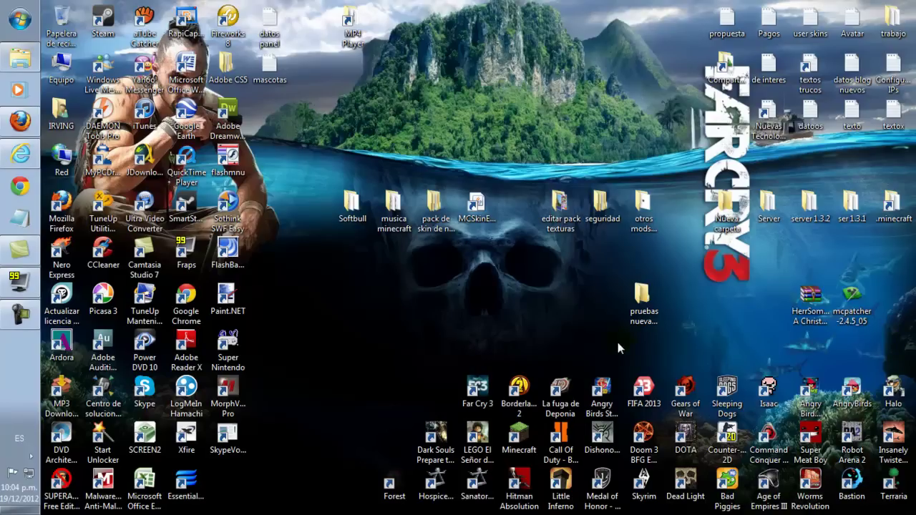
- Cut the HerrSommer A Christmas Carol - 1.4 - v2.5 archive on the desktop and bring up the system's program and file search
left_click(810, 297)
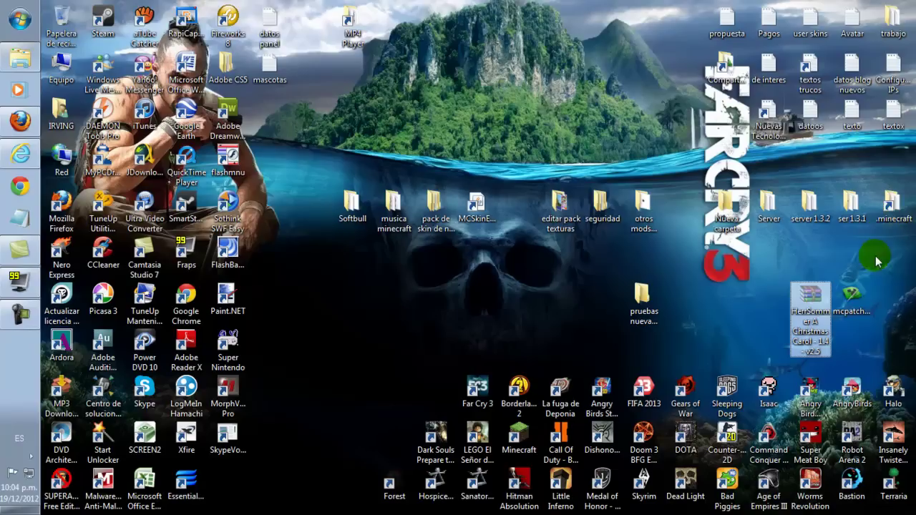
left_click(893, 213)
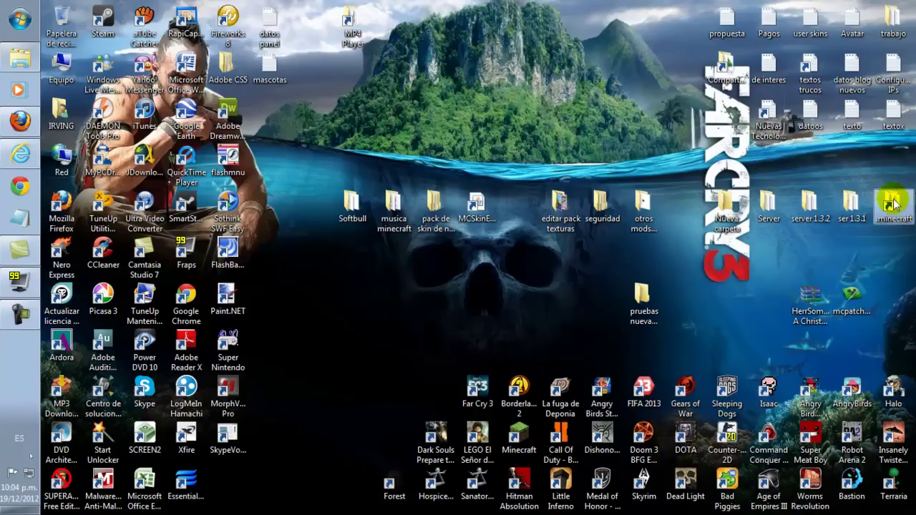
left_click(24, 23)
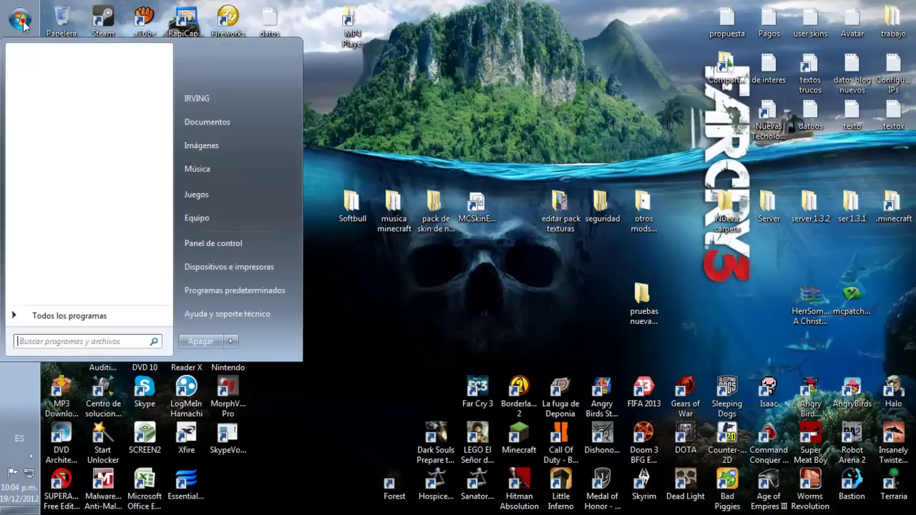
left_click(82, 342)
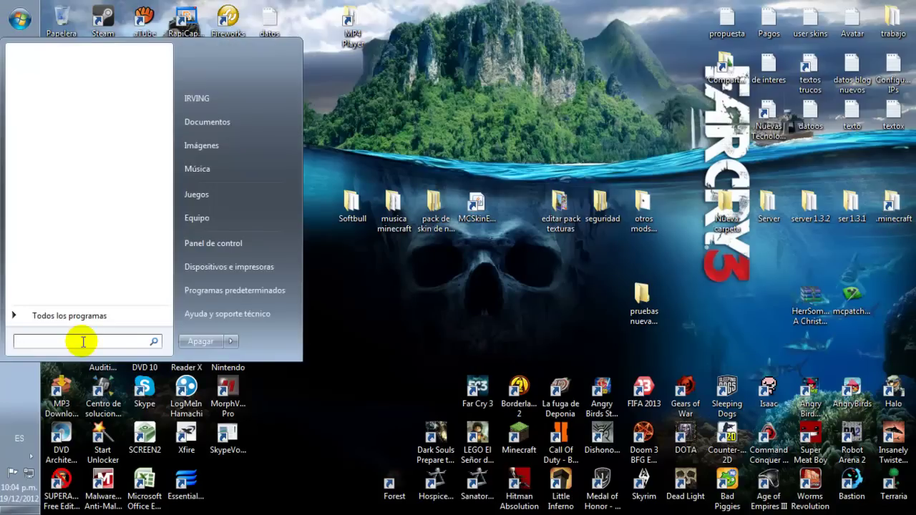
type("%")
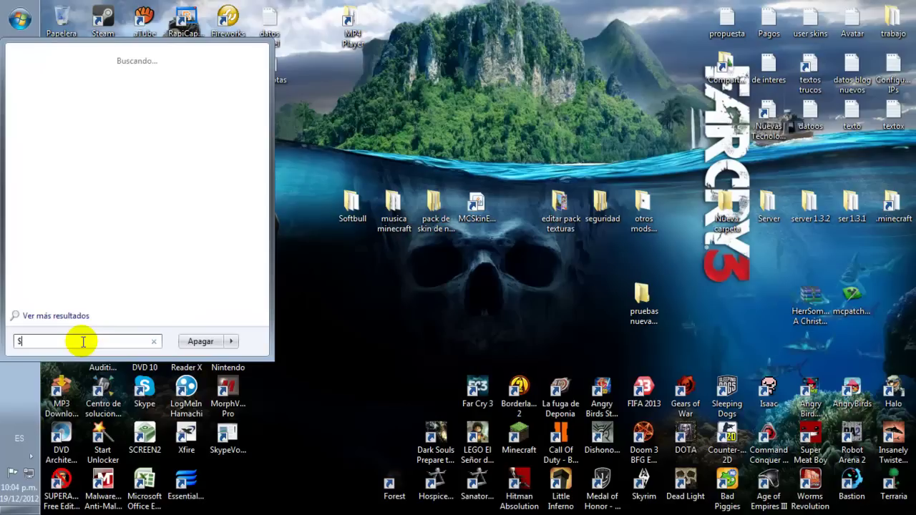
type("appdata")
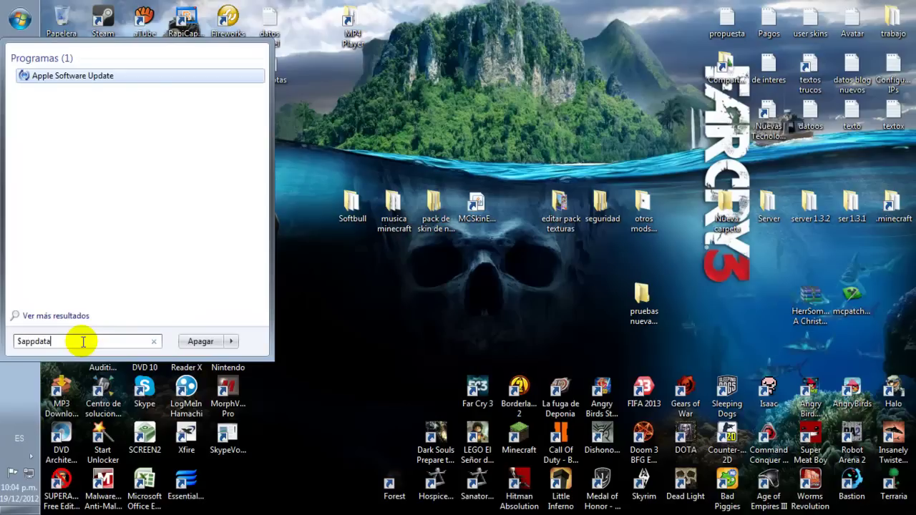
key("BackSpace")
key("BackSpace")
key("BackSpace")
key("BackSpace")
key("BackSpace")
key("BackSpace")
key("BackSpace")
key("BackSpace")
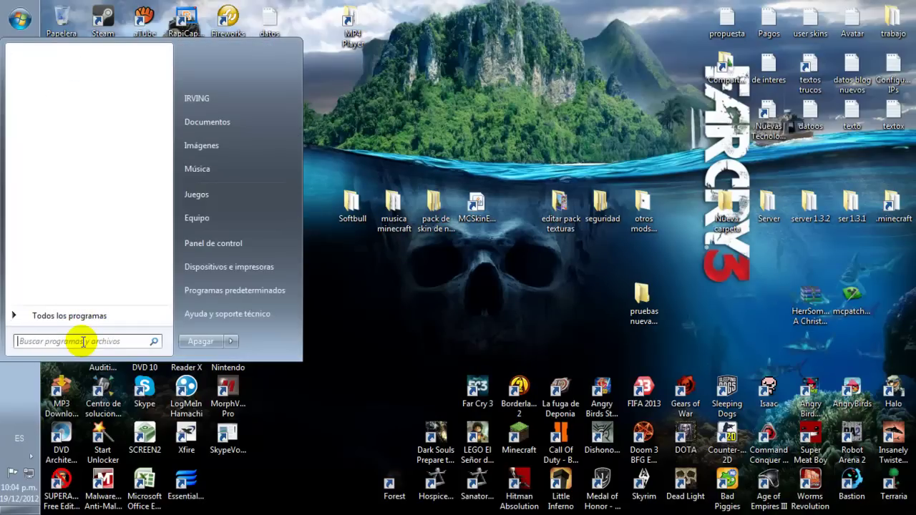
- Search for %appdata% and open the Roaming folder
type("%app")
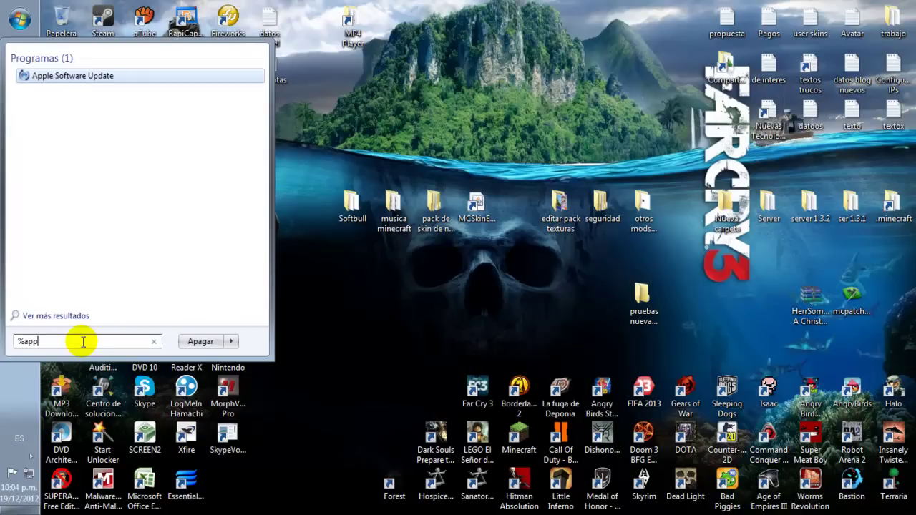
type("data%")
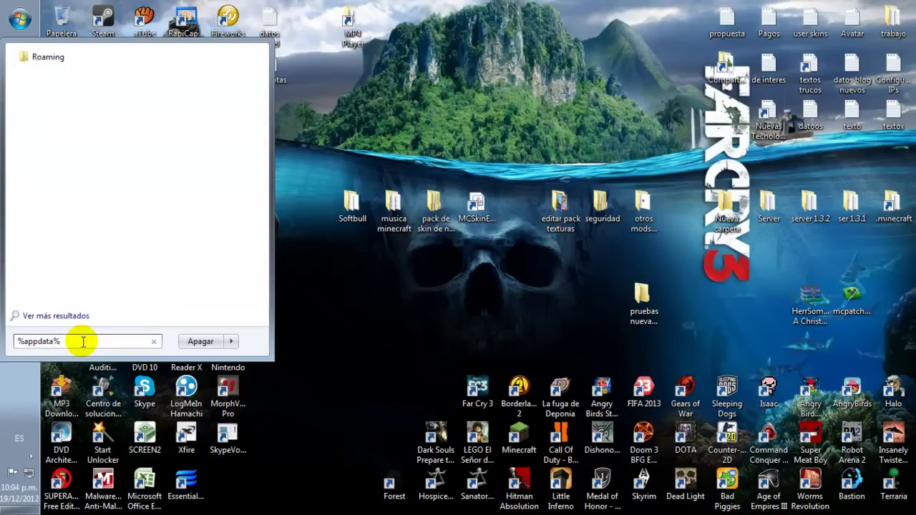
left_click(57, 63)
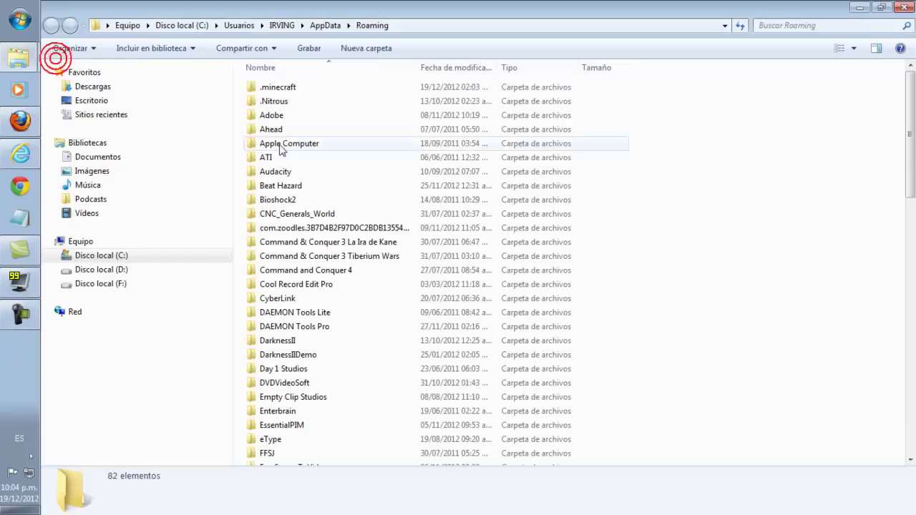
- Open the .minecraft folder inside Roaming and go into its texturepacks subfolder
left_click(293, 89)
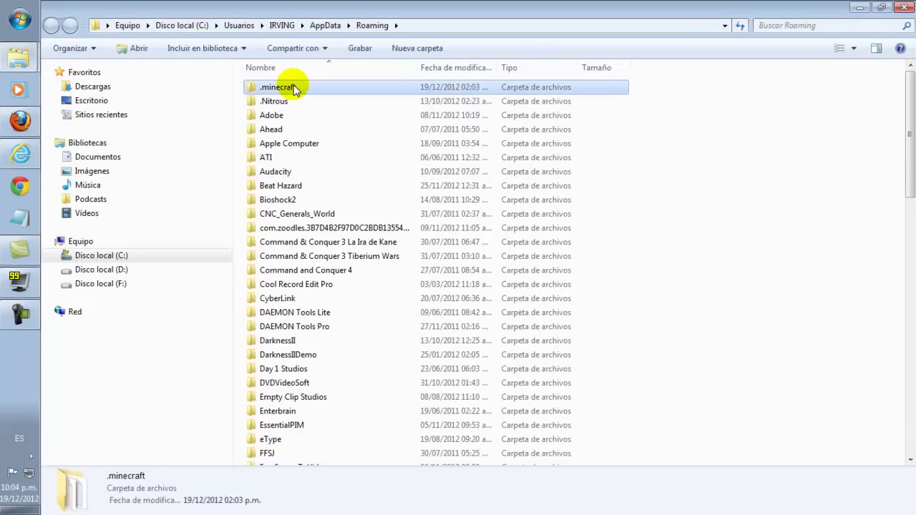
right_click(293, 86)
mouse_move(433, 326)
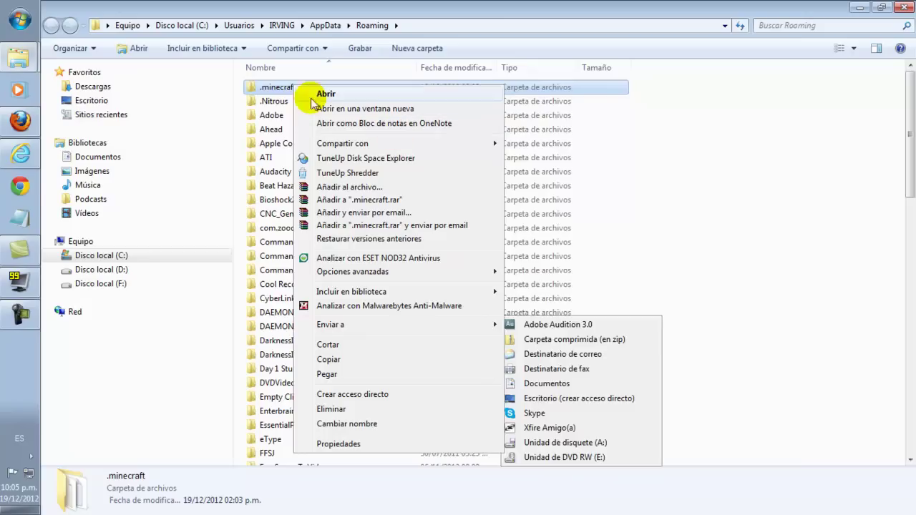
left_click(275, 87)
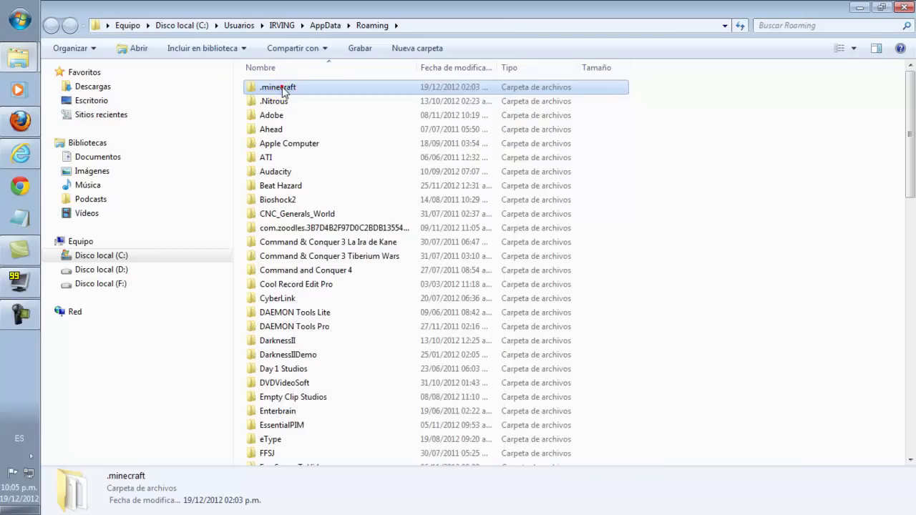
double_click(276, 87)
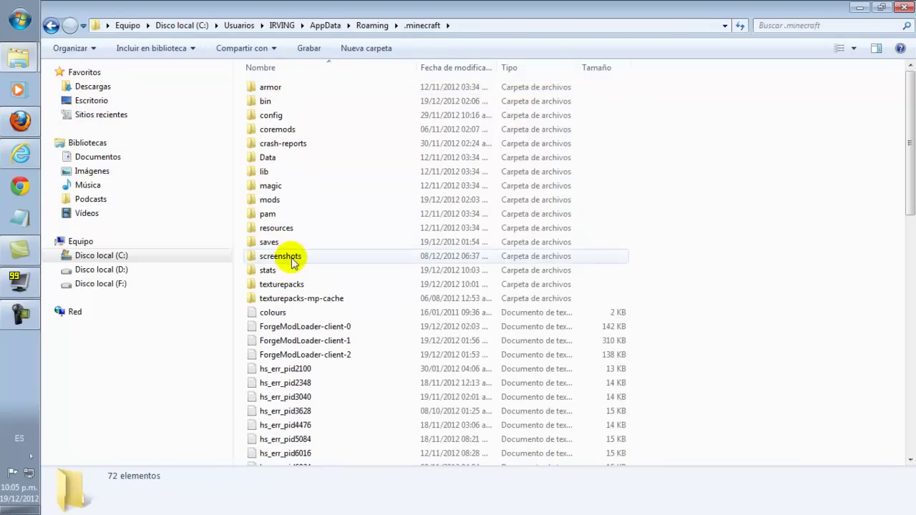
double_click(293, 284)
- Paste the cut HerrSommer A Christmas Carol archive into the texturepacks folder and close the folder window
left_click(363, 372)
key("ctrl+v")
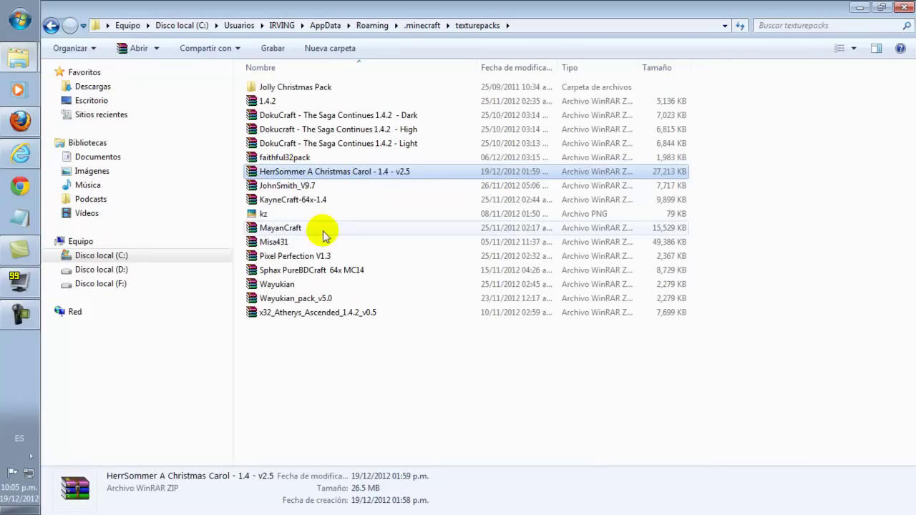
left_click(399, 434)
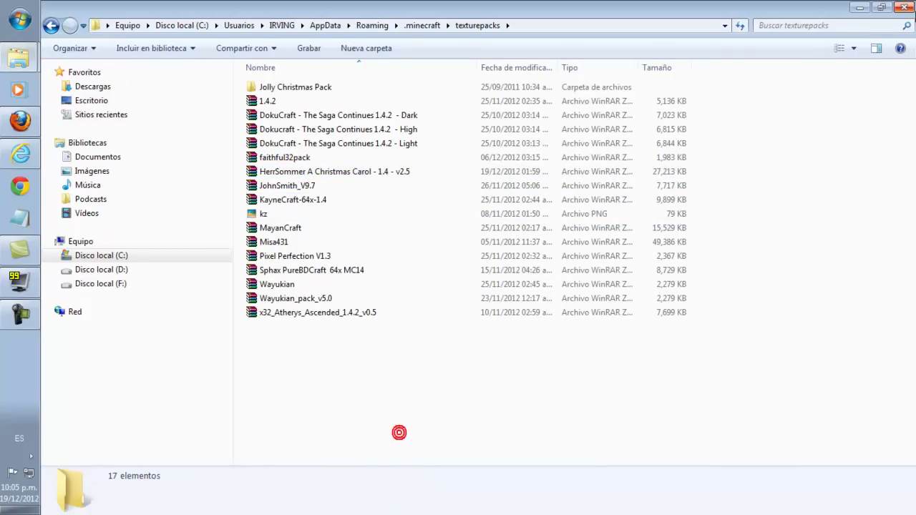
left_click(902, 7)
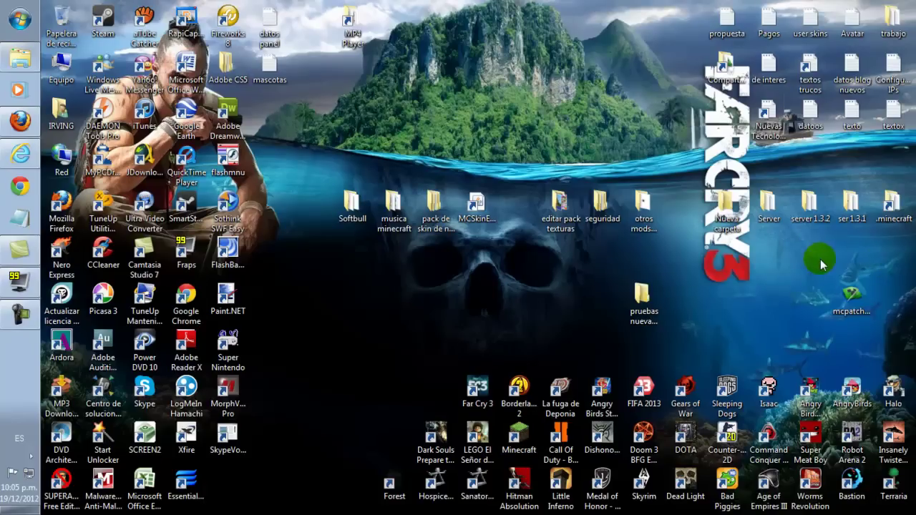
- Run mcpatcher-2.4.5_05 from the desktop and allow it to execute despite the unknown publisher
left_click(862, 299)
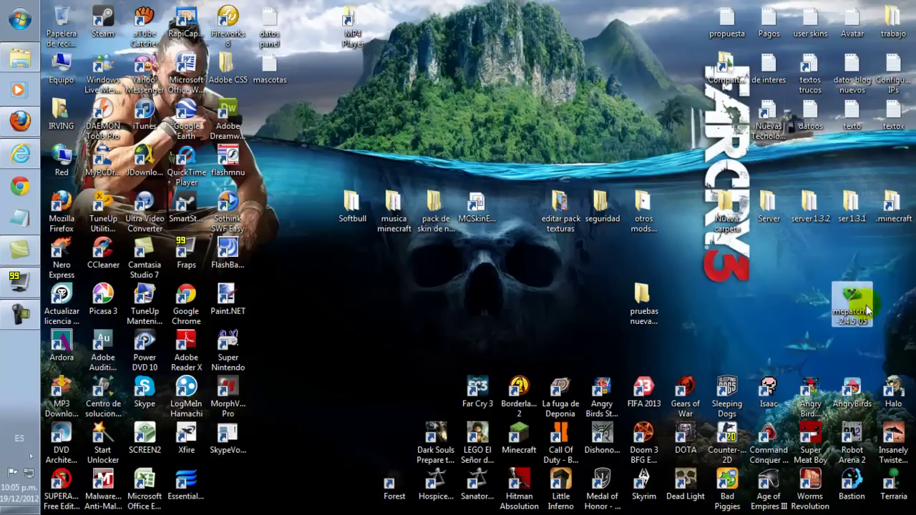
double_click(859, 304)
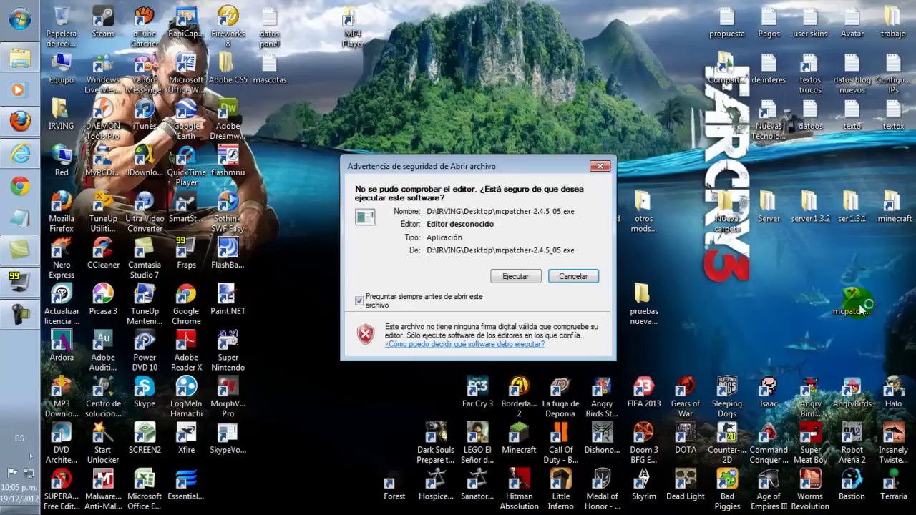
left_click(514, 277)
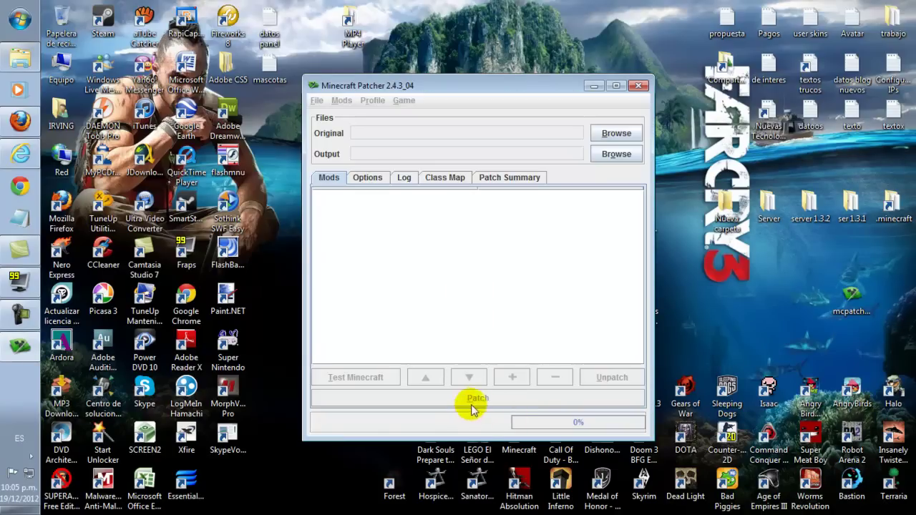
- Patch Minecraft 1.4.5 with the preselected mods, leaving Better Grass off, and close MCPatcher
left_click(472, 398)
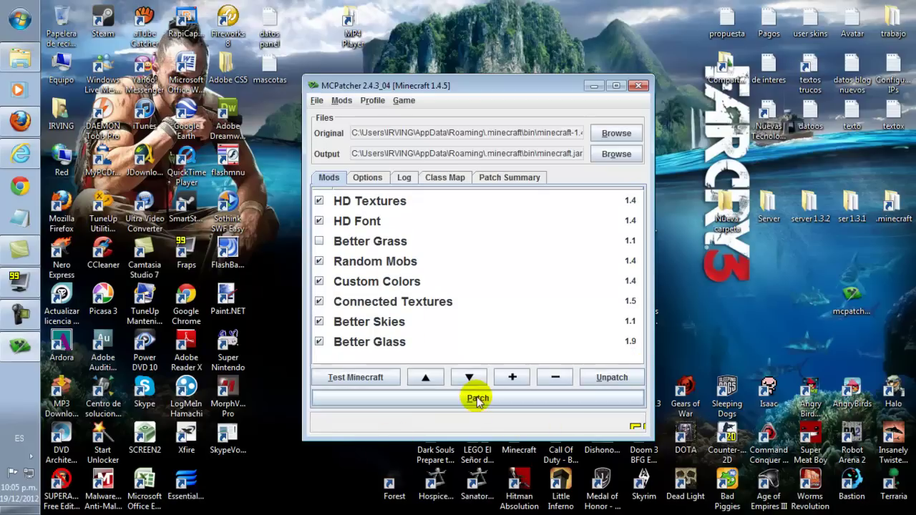
left_click(477, 399)
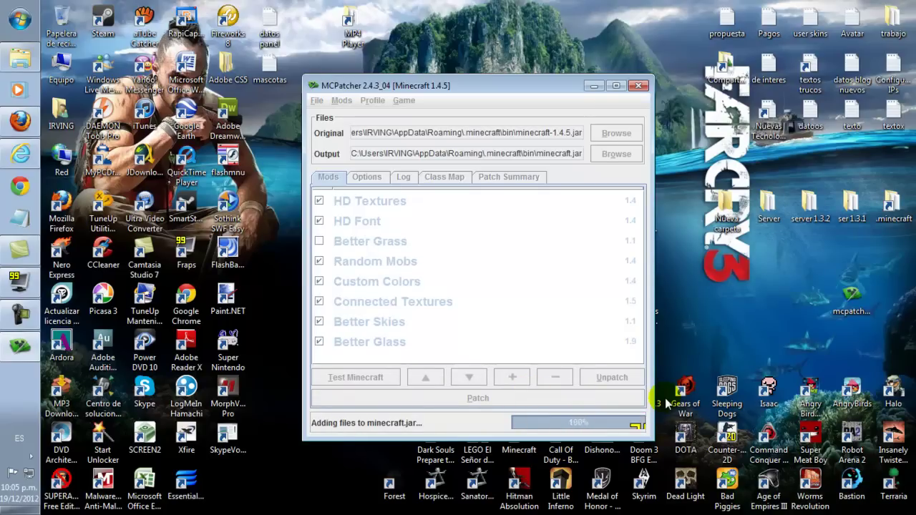
left_click(640, 87)
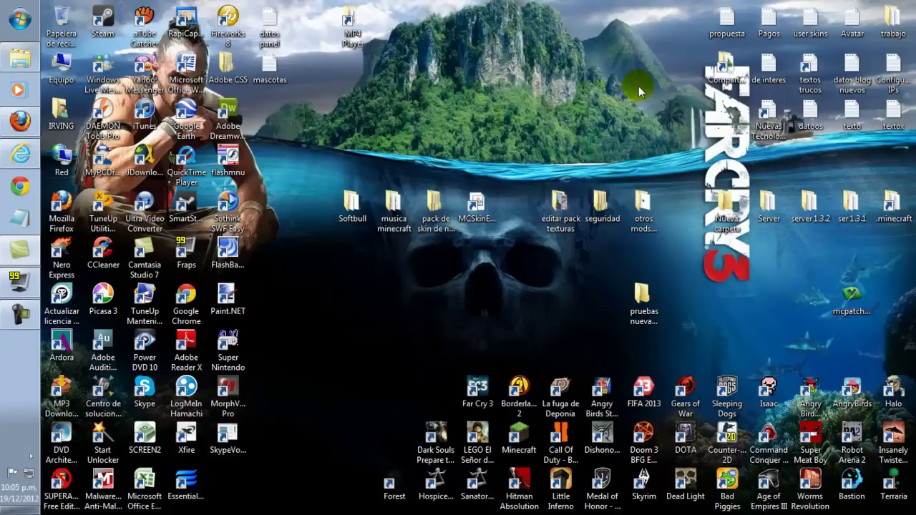
- Start Minecraft from the desktop and enter the game with the username already filled in
double_click(513, 438)
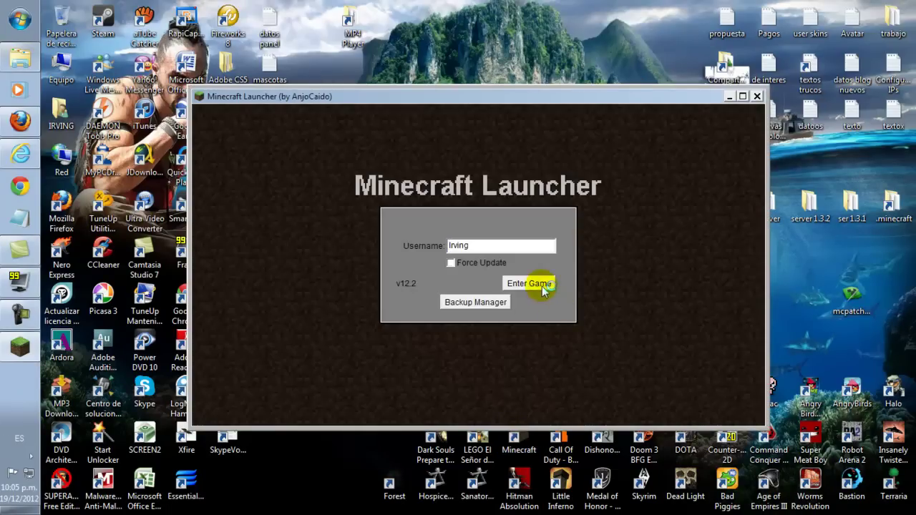
left_click(541, 285)
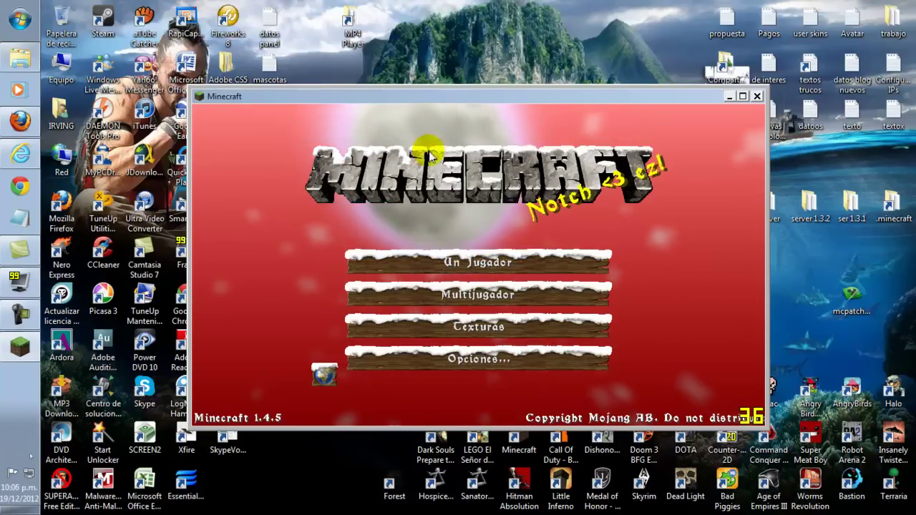
- Choose the HerrSommer A Christmas Carol - 1.4 - v2.5 texture pack in the game's texture list and return to the title screen
left_click(469, 327)
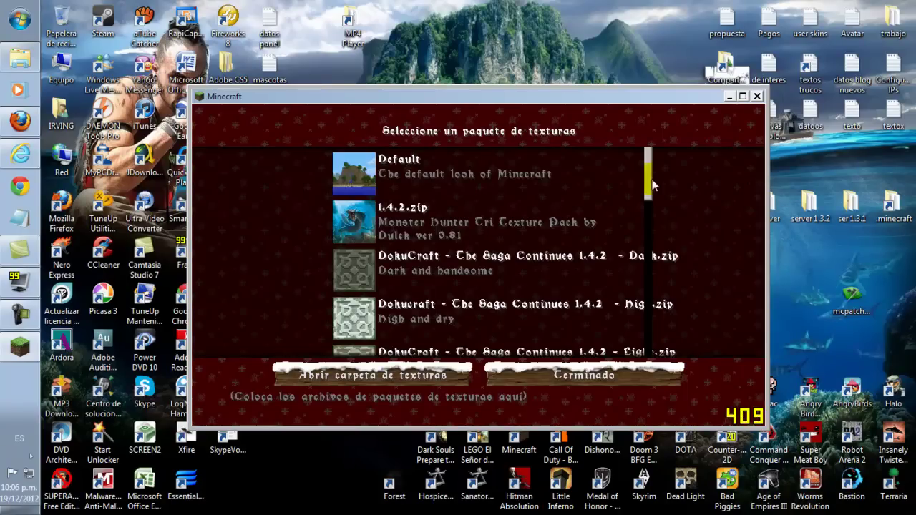
scroll(653, 185, "down", 4)
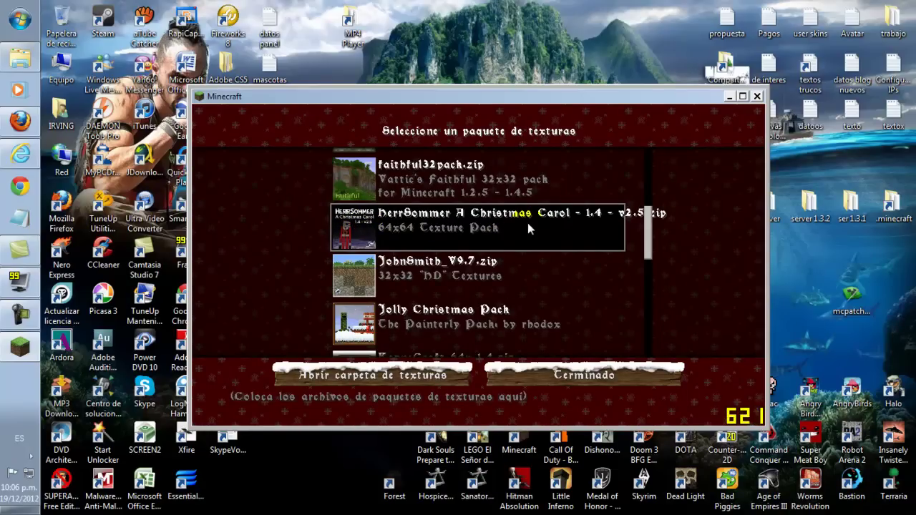
left_click(580, 378)
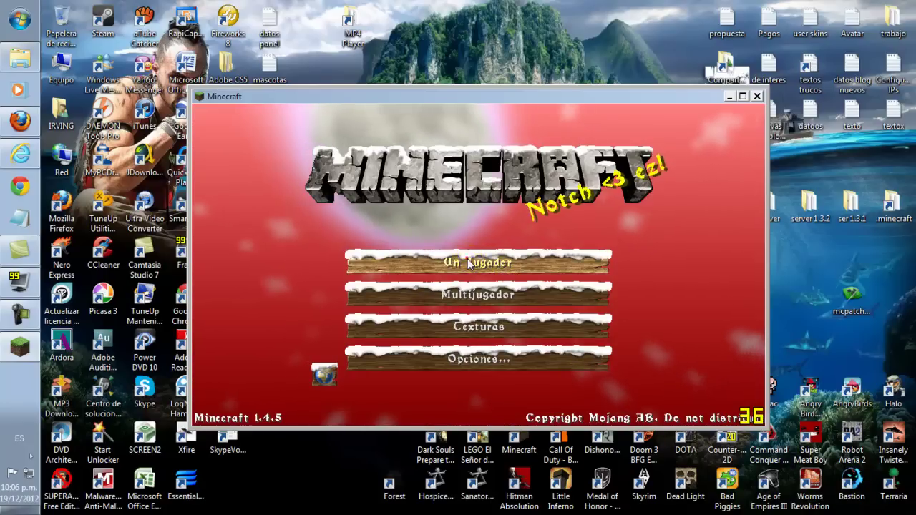
- Begin creating a new single-player world and name it Navidad
left_click(468, 263)
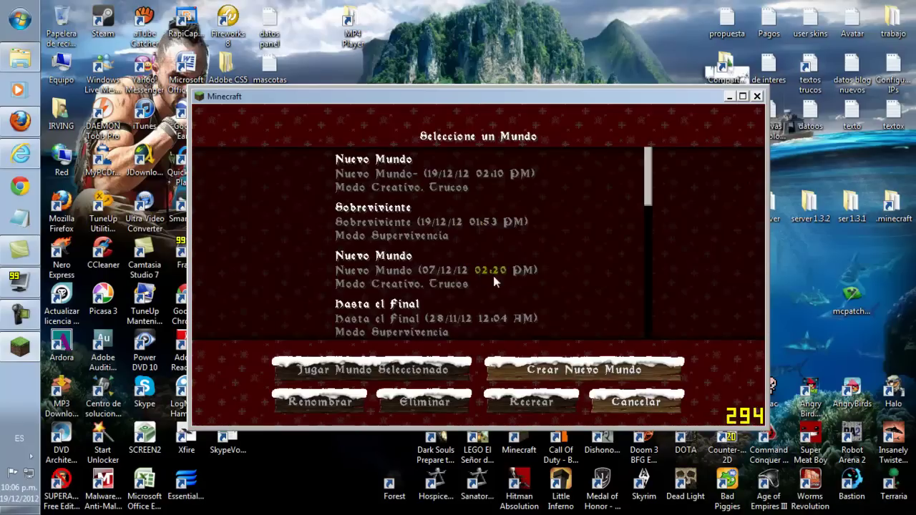
left_click(548, 372)
left_click(553, 371)
key("BackSpace")
key("BackSpace")
key("BackSpace")
key("BackSpace")
key("BackSpace")
key("BackSpace")
key("BackSpace")
key("BackSpace")
key("BackSpace")
key("BackSpace")
key("BackSpace")
type("Navidad")
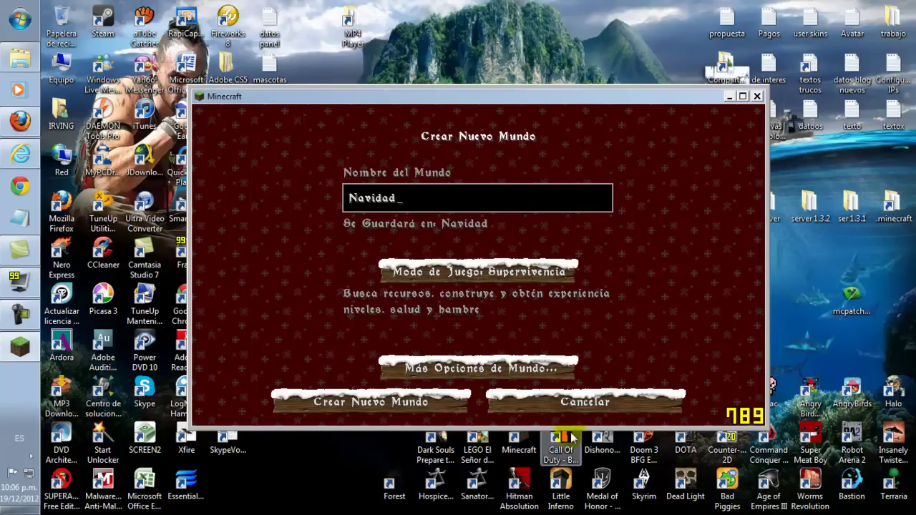
- Set the new world's game mode to Creativo
left_click(374, 402)
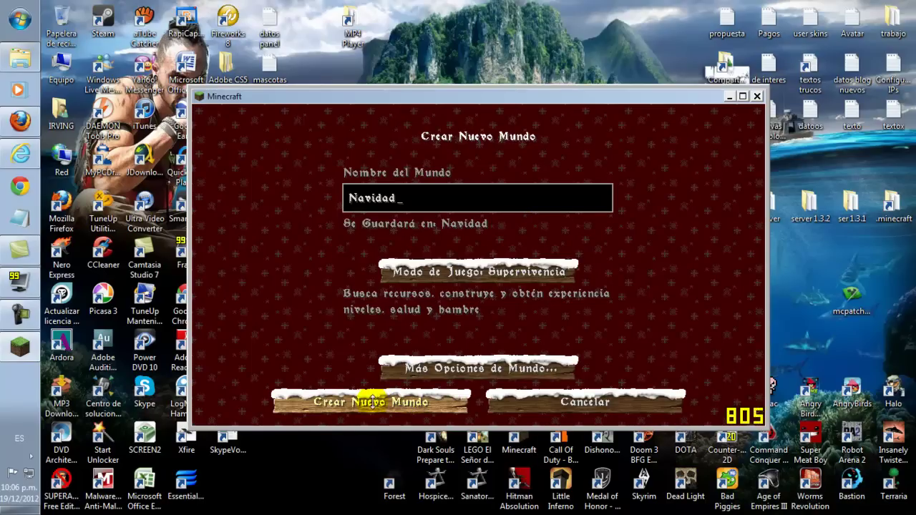
left_click(495, 273)
left_click(495, 273)
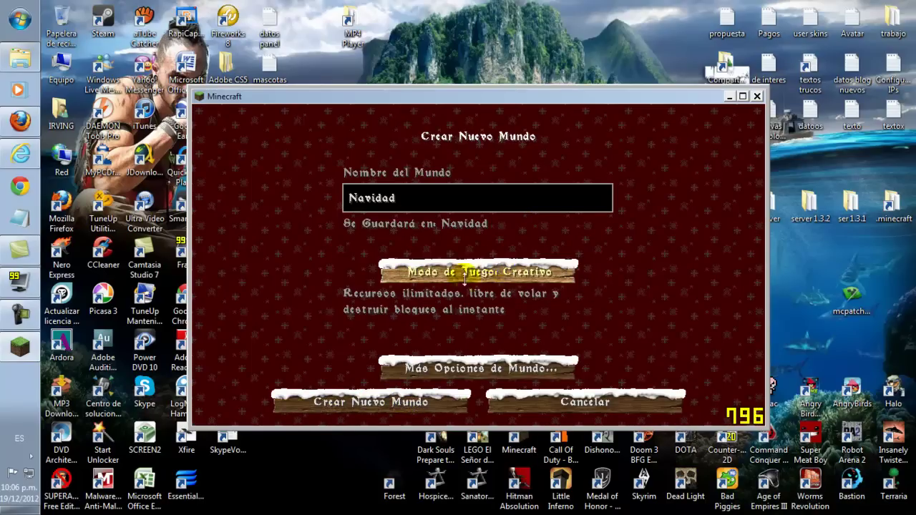
- Create the Navidad world, maximise the game window and resume play from the game menu
left_click(352, 401)
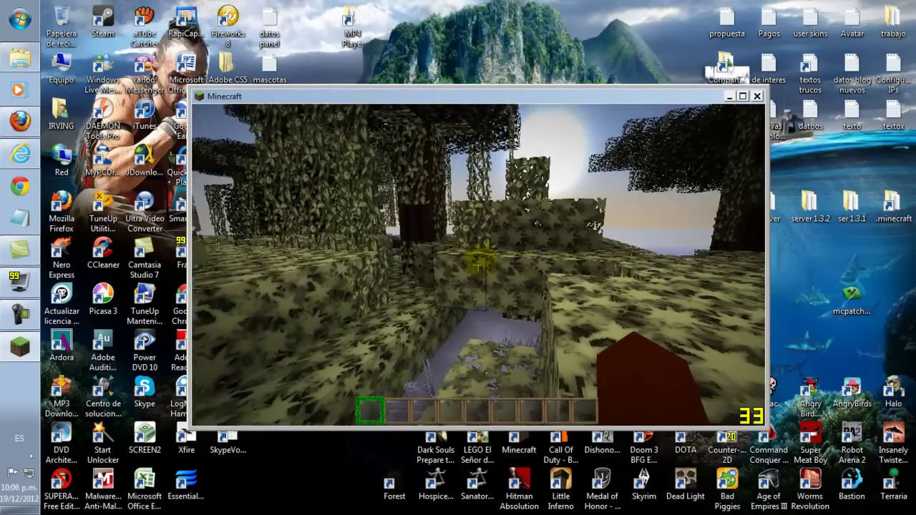
key("Escape")
left_click(743, 98)
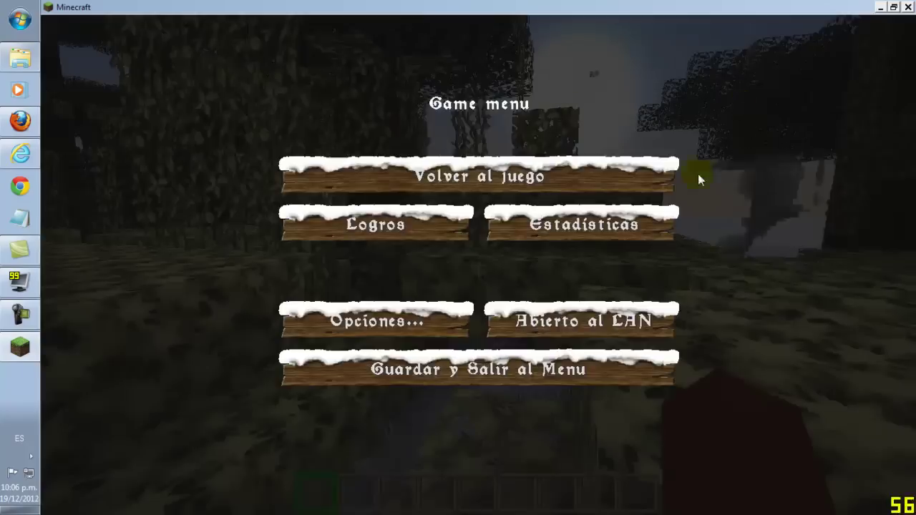
left_click(655, 176)
- Walk across the leafy jungle canopy down to the cow under the leaves and examine its texture up close
key("w")
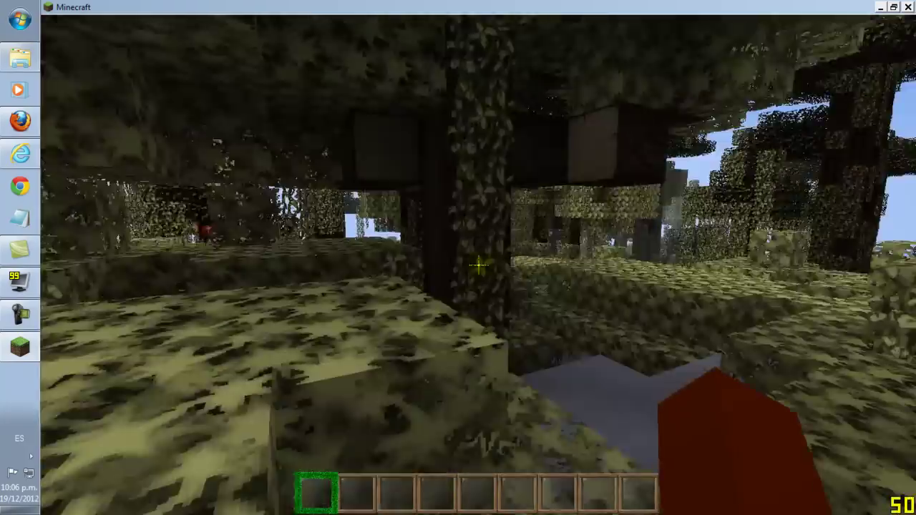
key("w")
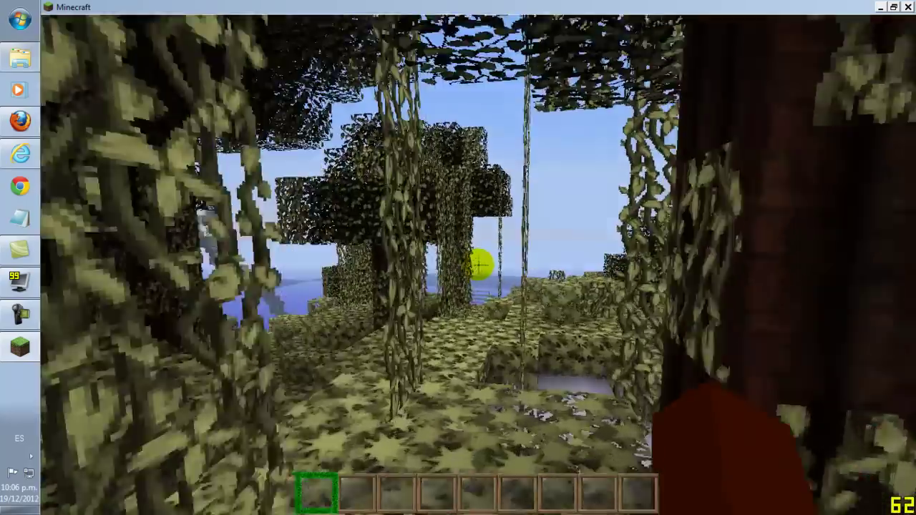
key("w")
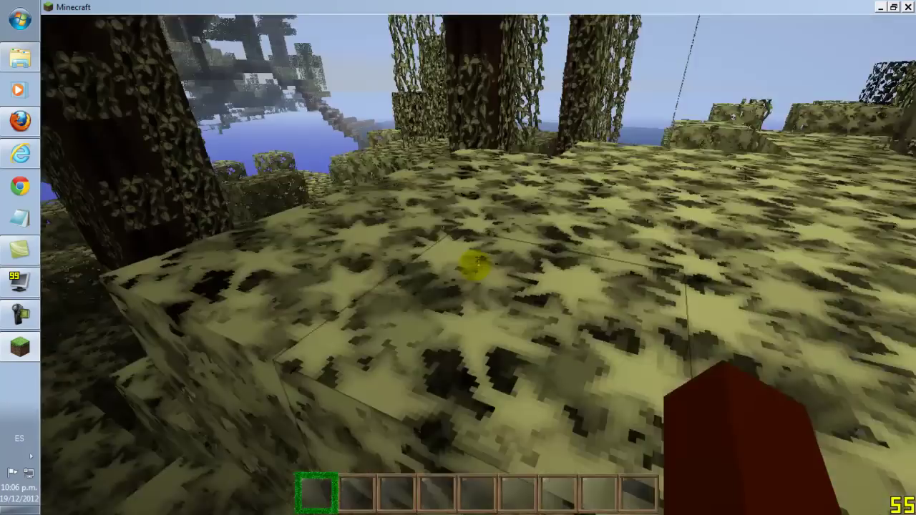
key("w")
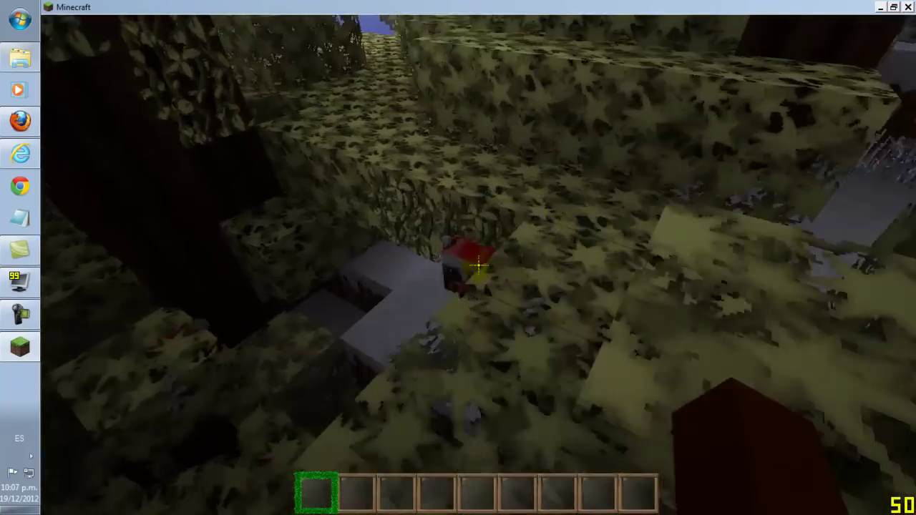
key("w")
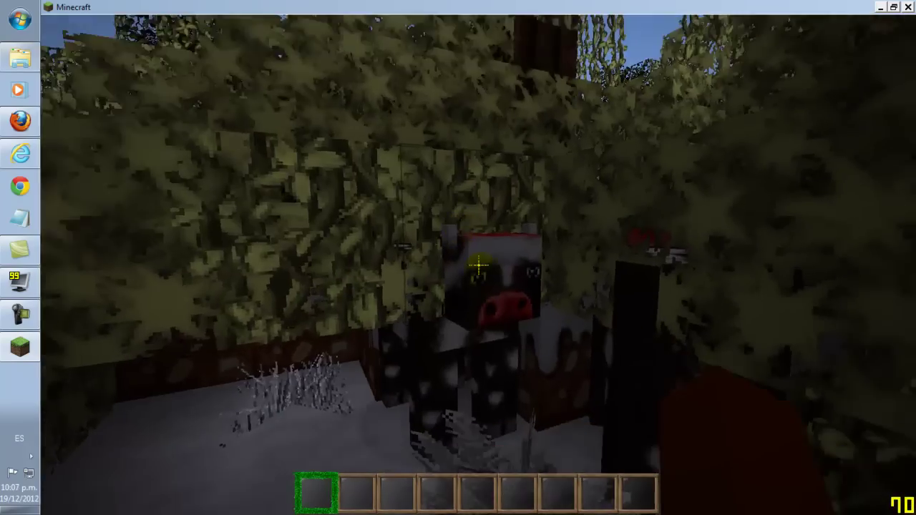
left_click(478, 265)
key("s")
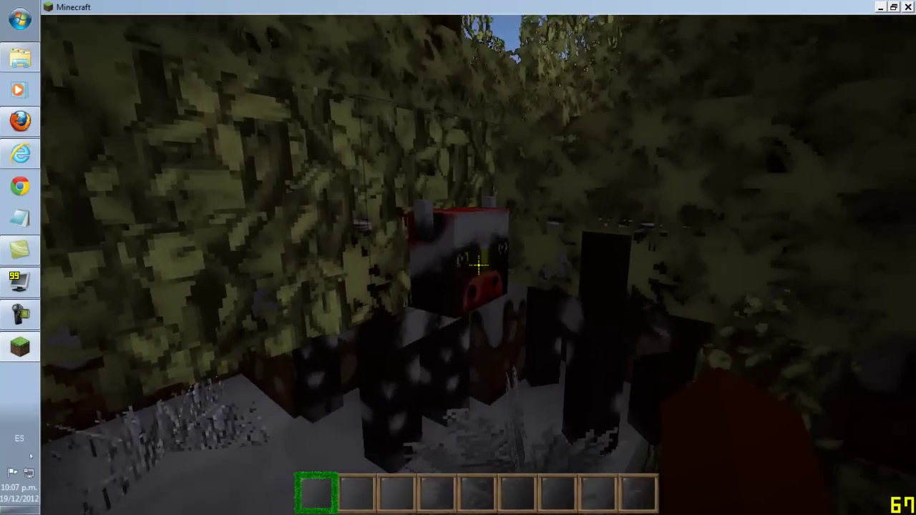
left_click(479, 265)
key("w")
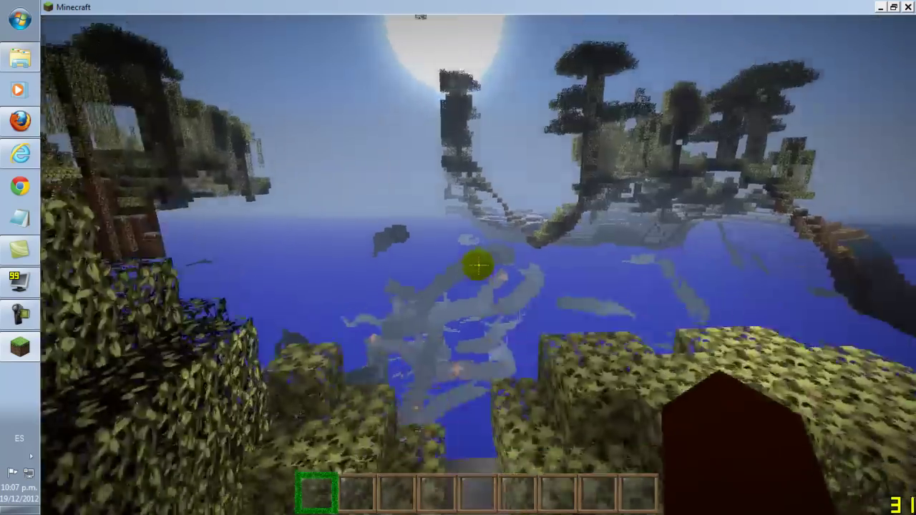
- Travel up over the jungle and coastline to examine the leaves, trees, snow and water in the new textures
key("w")
key("w")
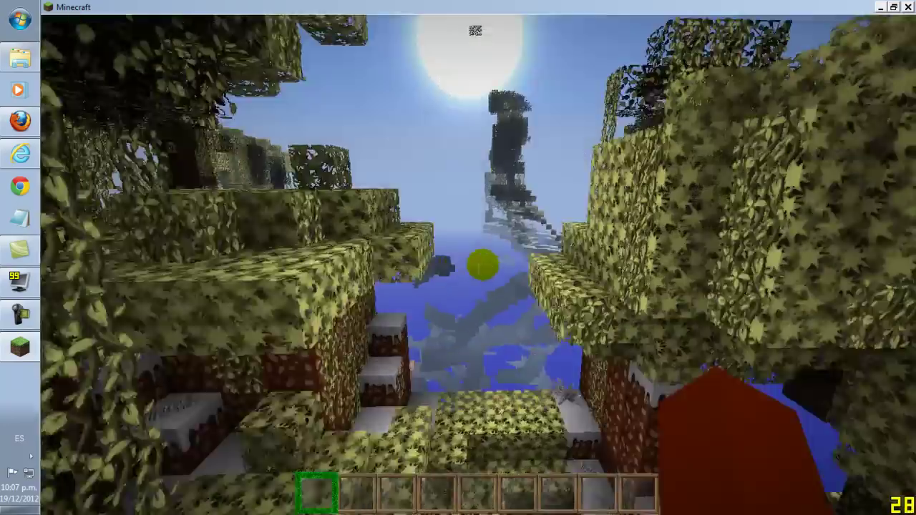
key("space")
key("w")
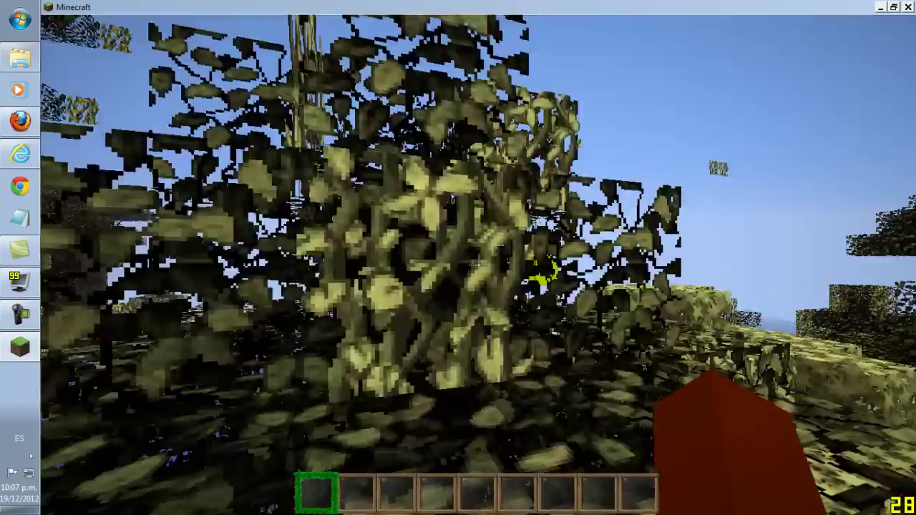
key("w")
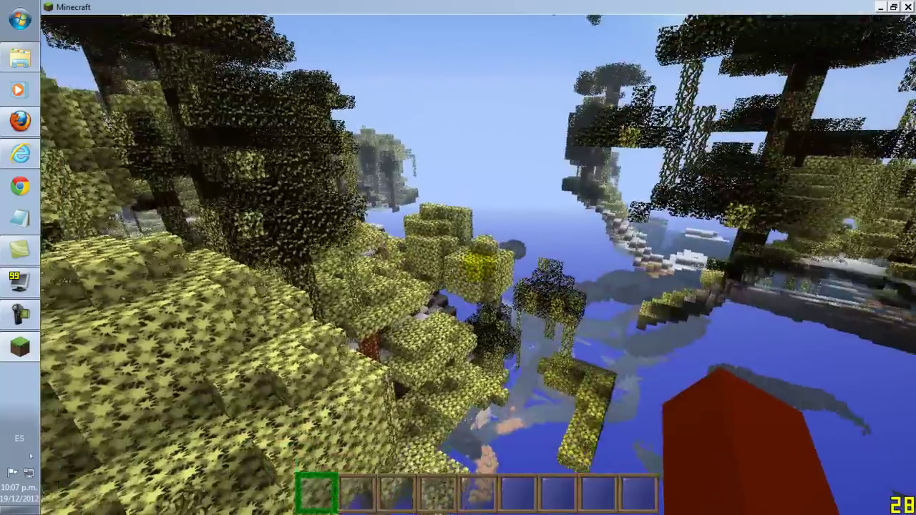
key("w")
key("w")
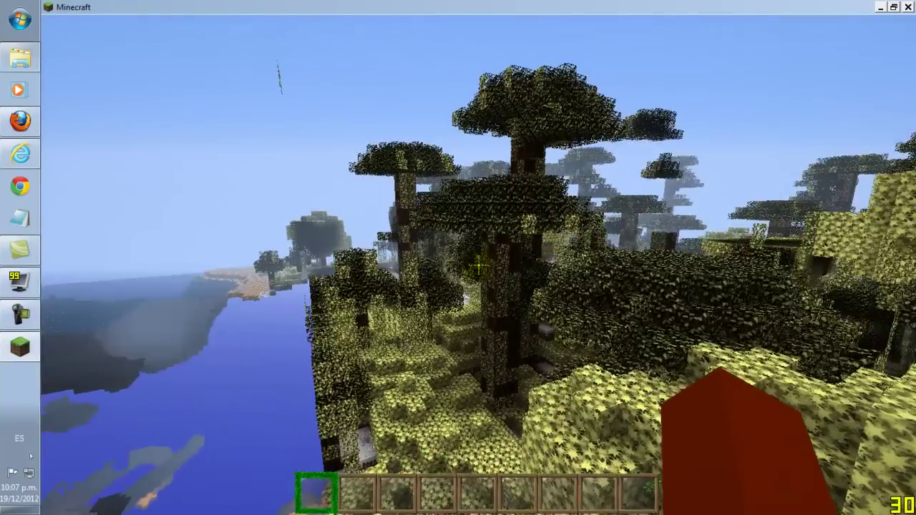
- Fill hotbar slots one to four with the first four building blocks of the creative inventory, in order
key("e")
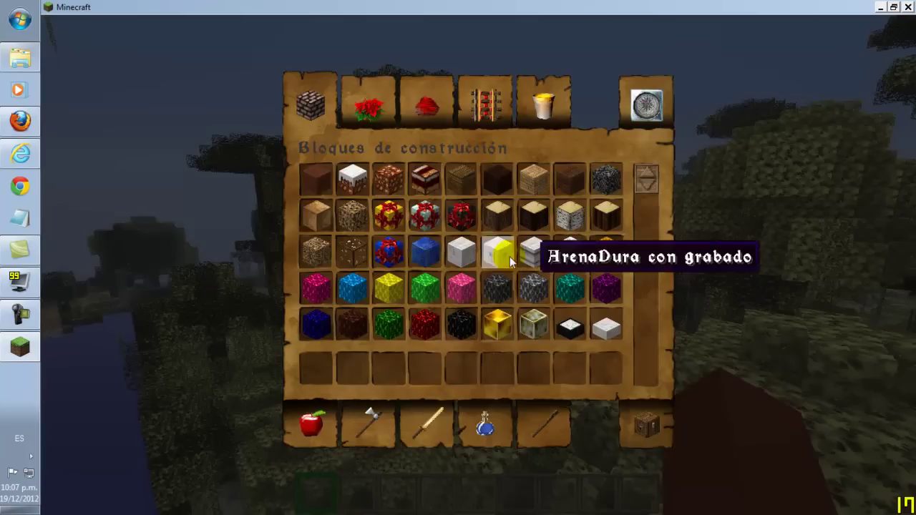
left_click(317, 178)
left_click(317, 368)
left_click(353, 179)
left_click(353, 369)
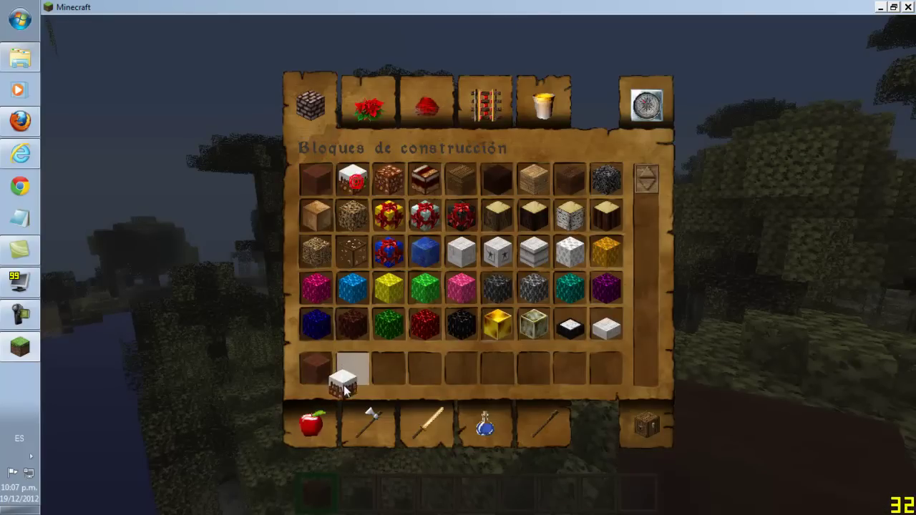
left_click(389, 178)
left_click(390, 372)
left_click(430, 183)
left_click(426, 369)
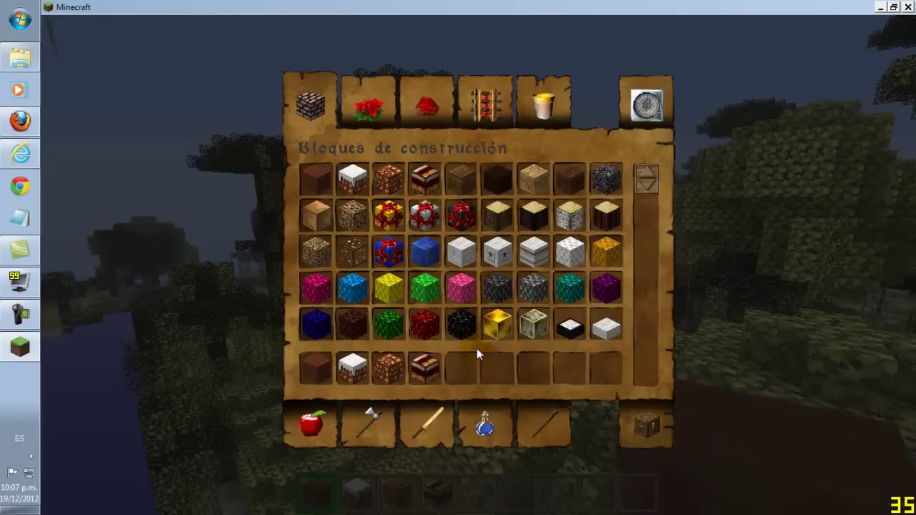
- Add the white block with the dark face and the Calabaza Iluminada from the end of the block list to hotbar slots five and six
left_click_drag(648, 205, 658, 360)
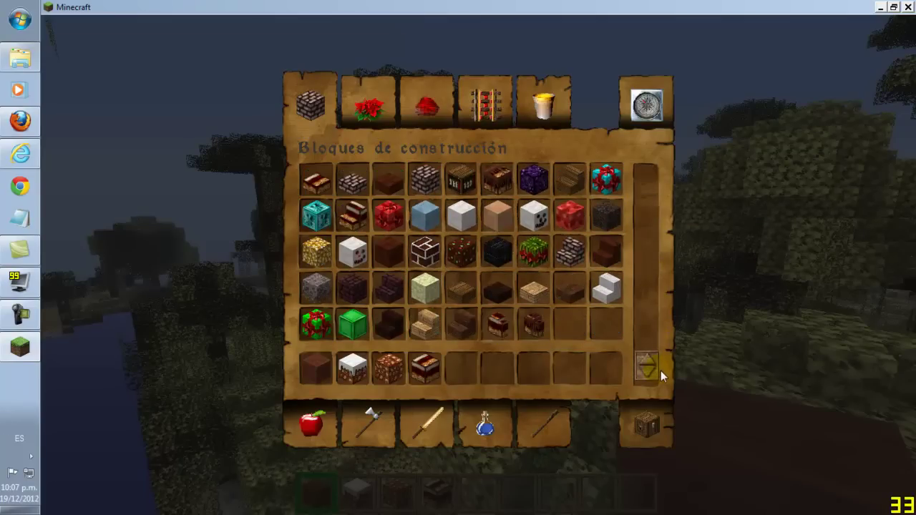
left_click(533, 215)
left_click(462, 369)
left_click(462, 370)
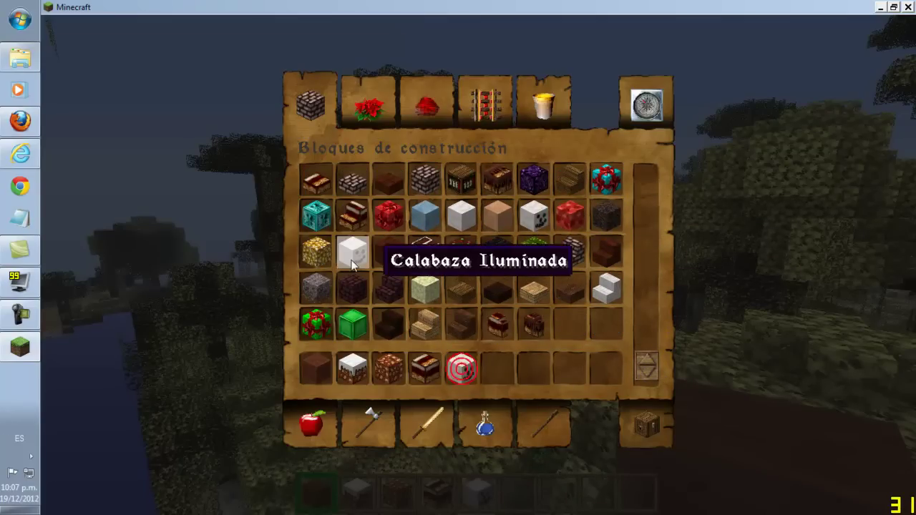
left_click(355, 255)
left_click(497, 368)
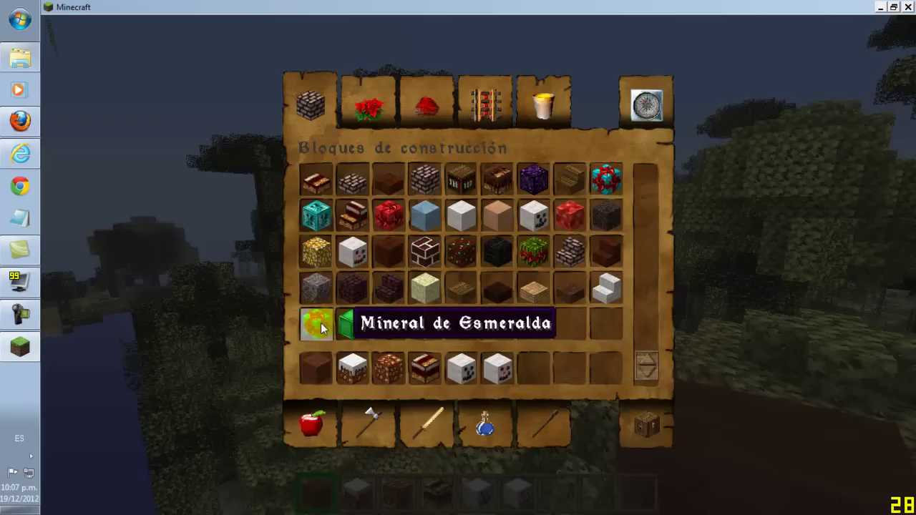
- Put the Mineral de Esmeralda in hotbar slot seven and the turquoise block with red ribbon in slot nine
left_click(322, 323)
left_click(534, 368)
left_click(612, 181)
left_click(605, 368)
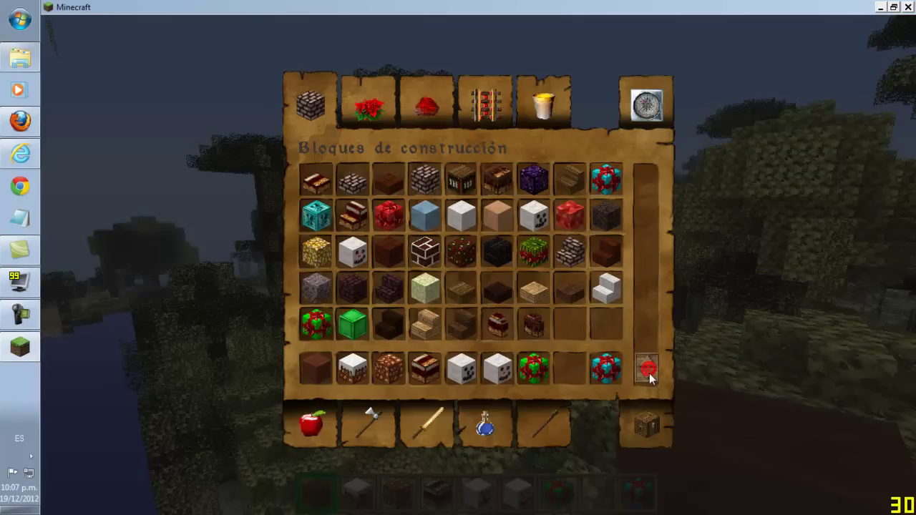